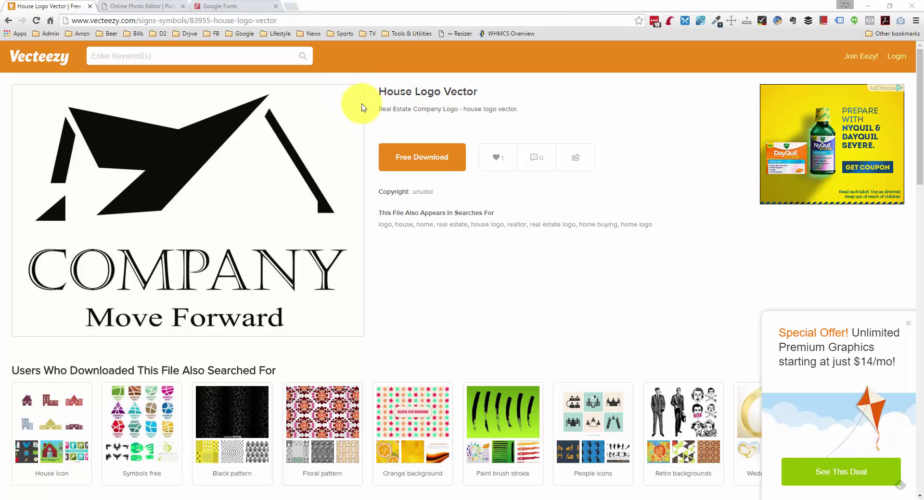
Switch to Illustrator and select all the house shapes above the COMPANY text in home.ai.
mouse_move(352, 157)
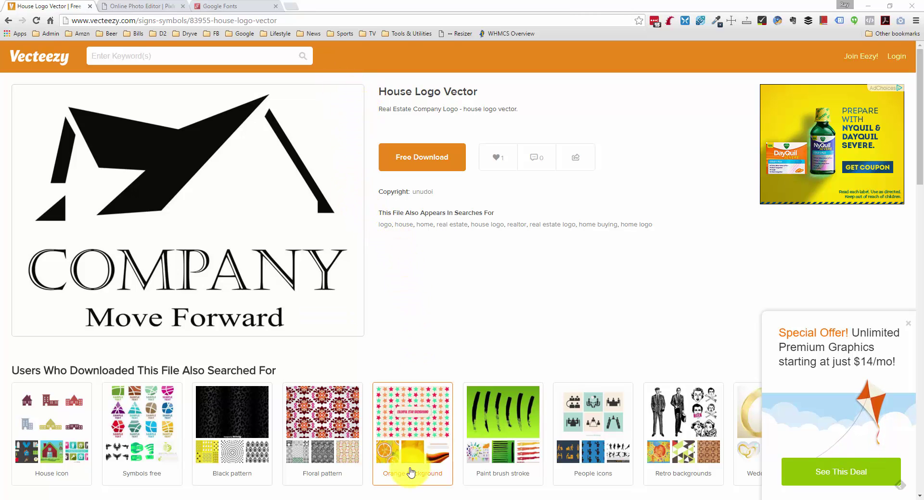
left_click(413, 498)
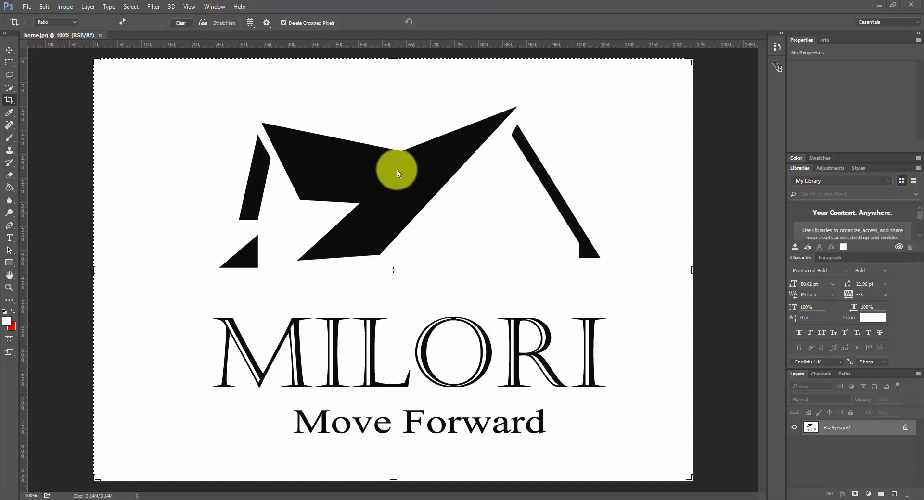
left_click(439, 498)
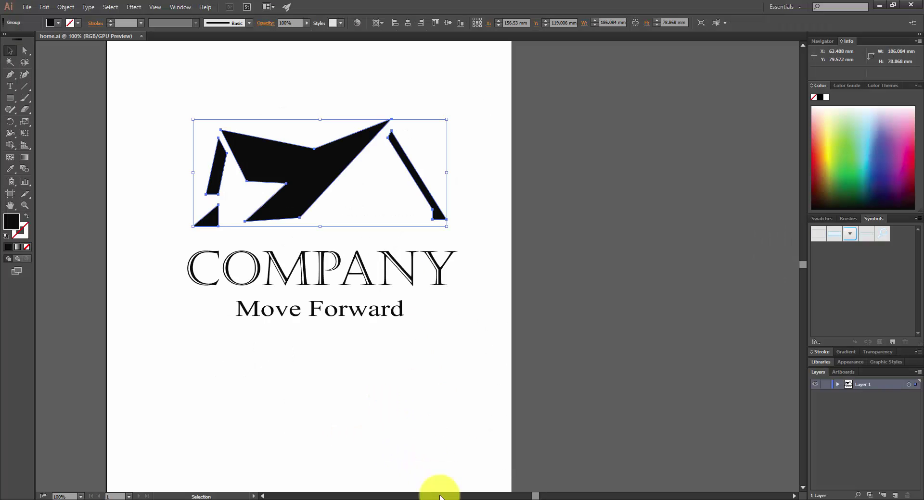
left_click(306, 88)
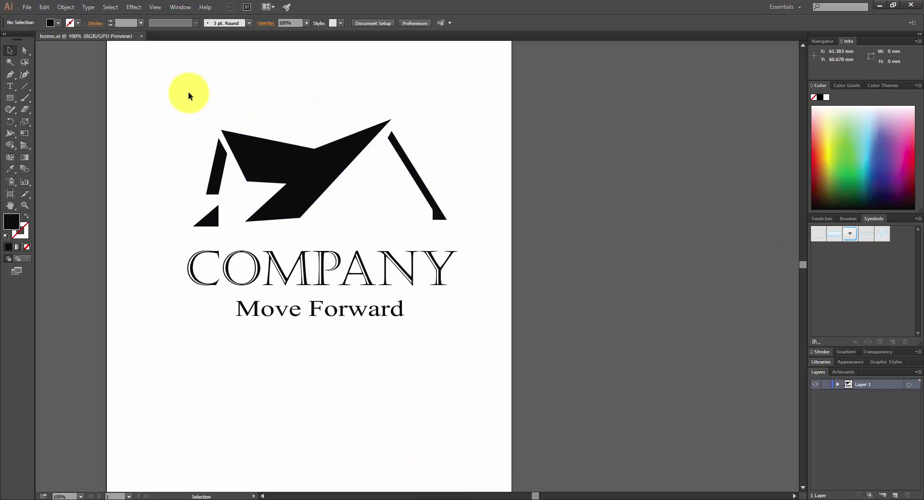
left_click_drag(171, 88, 472, 243)
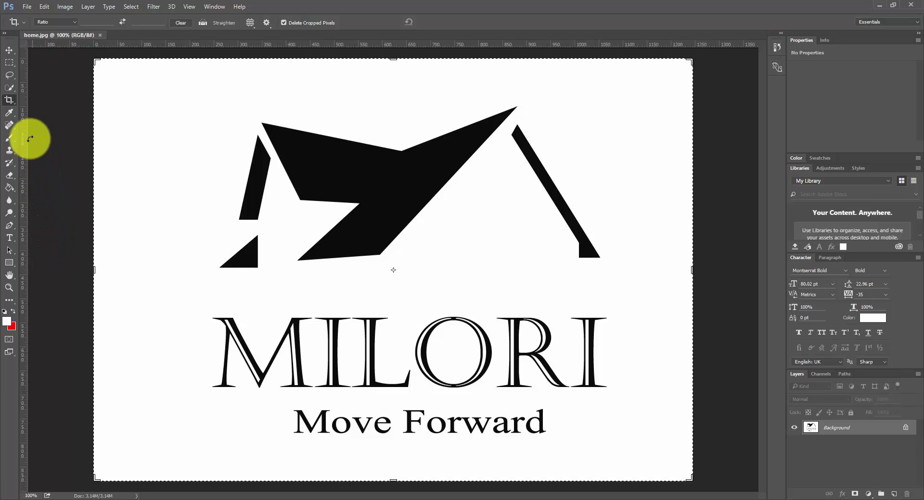
Paint over the MILORI and Move Forward text in home.jpg with a white brush.
left_click(7, 141)
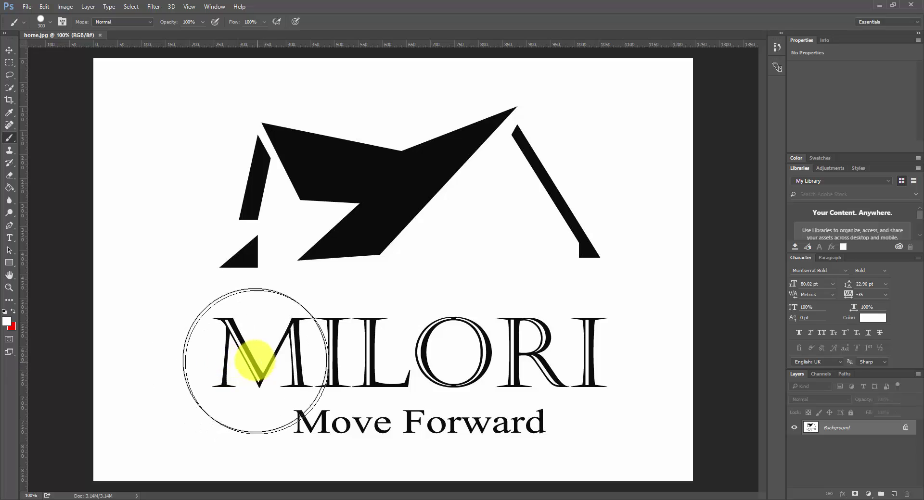
mouse_move(252, 367)
left_mouse_down()
mouse_move(281, 354)
mouse_move(569, 351)
mouse_move(573, 386)
mouse_move(246, 403)
mouse_move(206, 375)
mouse_move(367, 368)
left_mouse_up()
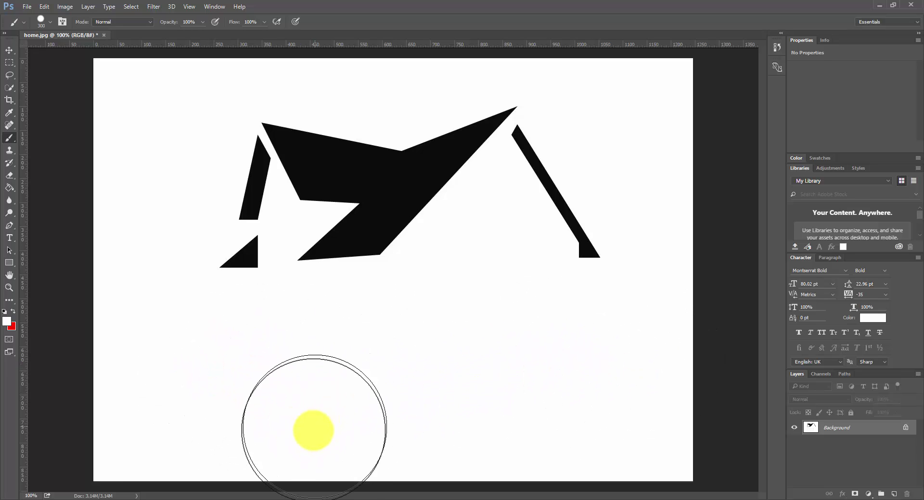
Switch to Google Fonts in the browser and set the preview text to "Smith & Sons Remodeling".
left_click(322, 489)
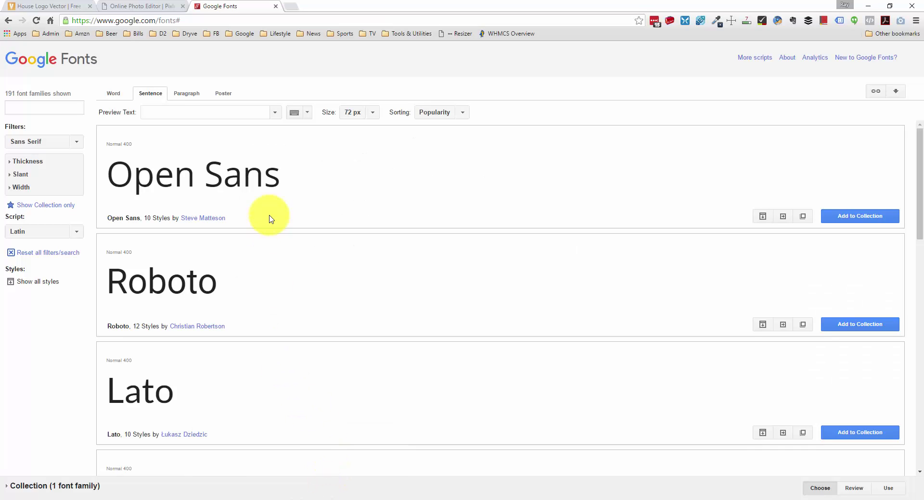
left_click(170, 115)
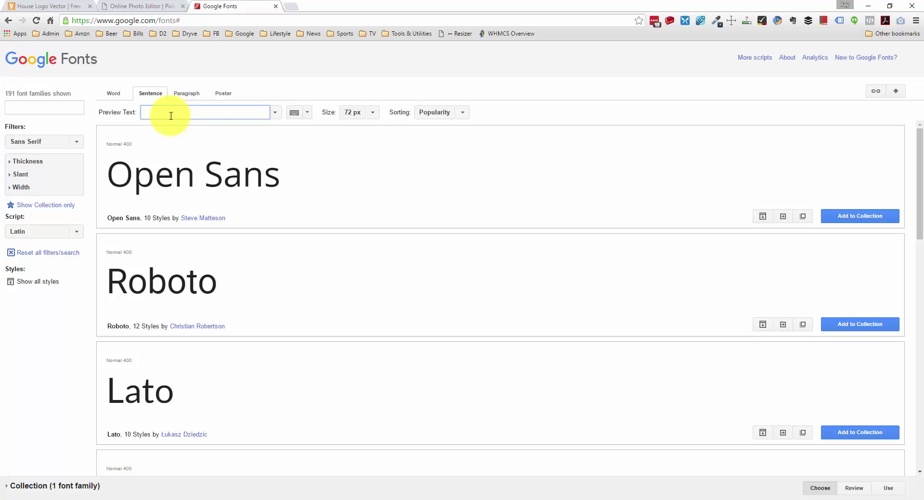
type("Smith")
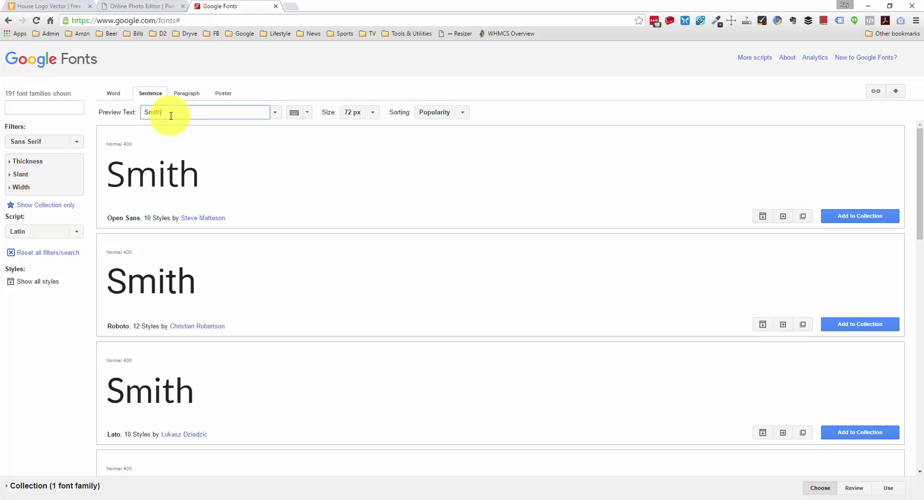
type(" & Sons")
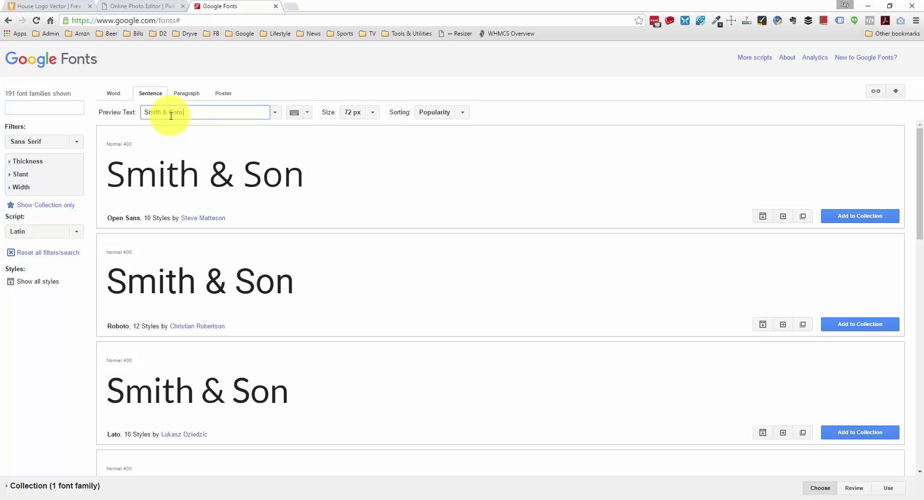
type(" C")
key("BackSpace")
type("R")
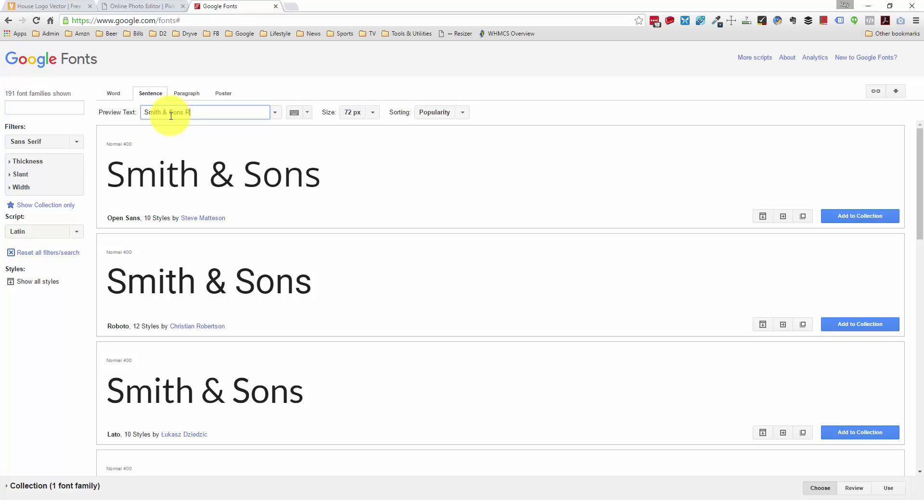
type("emodeling")
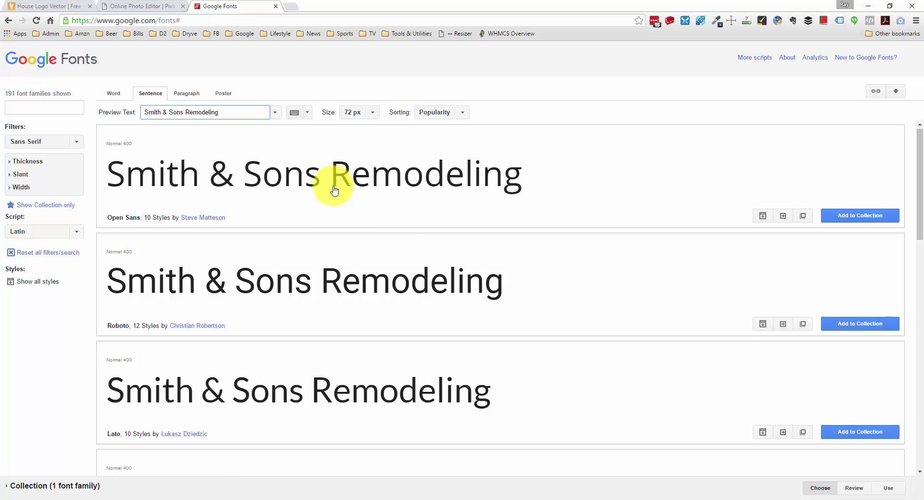
Browse the sans-serif previews to Montserrat and download the collection's font family as a .zip file.
scroll(334, 190, "down", 5)
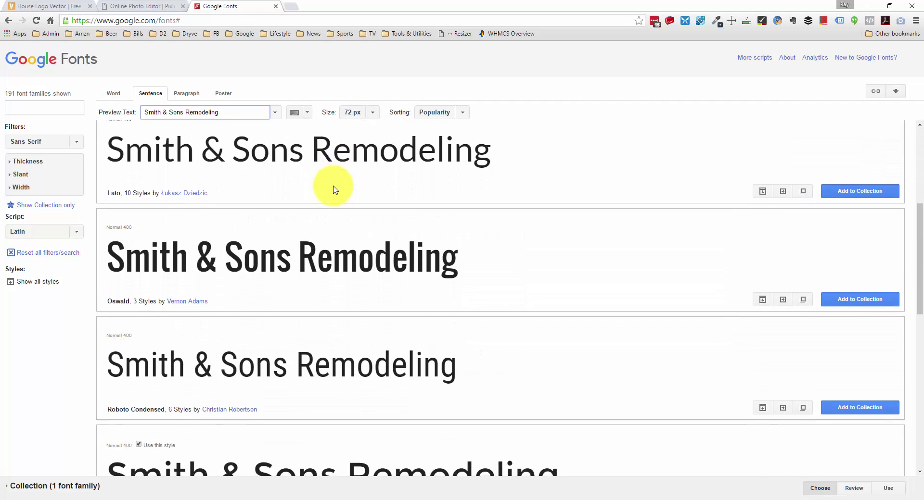
scroll(334, 190, "down", 5)
scroll(334, 191, "down", 2)
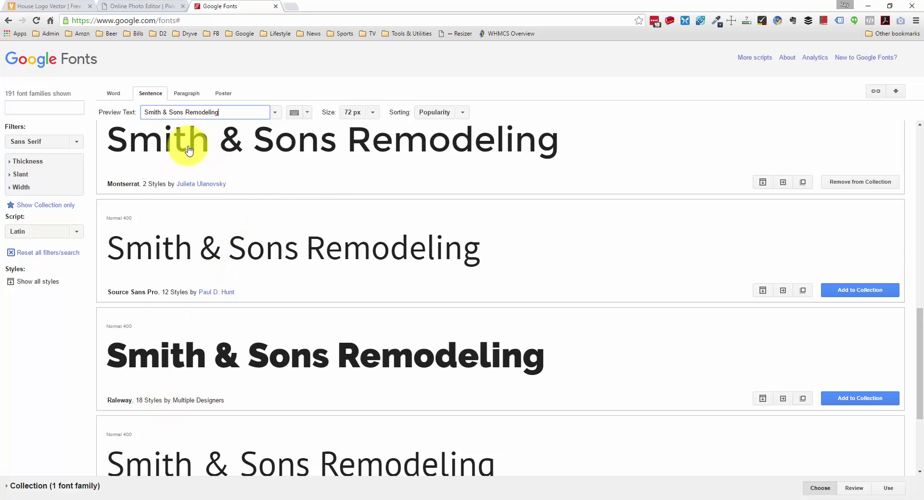
scroll(337, 163, "up", 2)
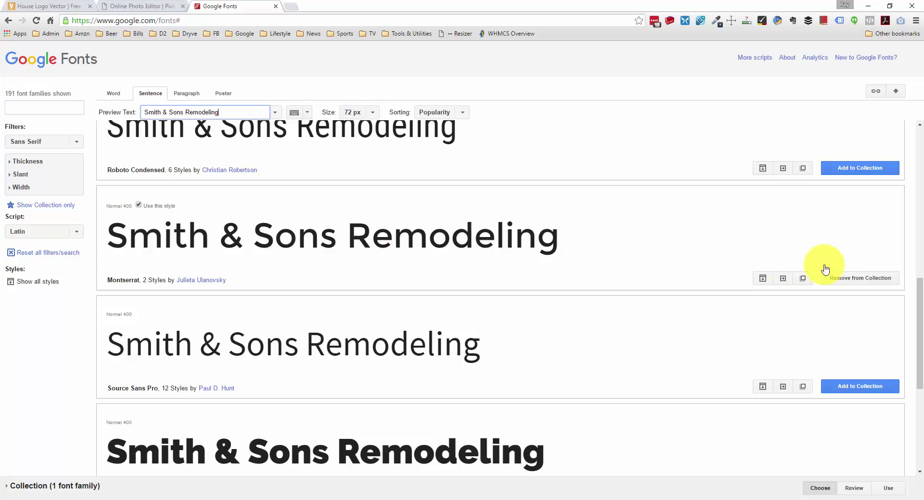
left_click(661, 234)
left_click(661, 234)
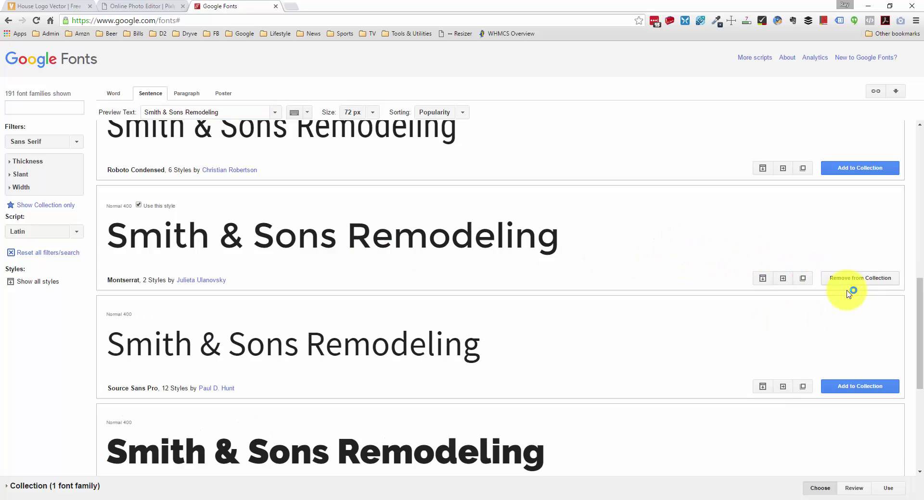
left_click(877, 488)
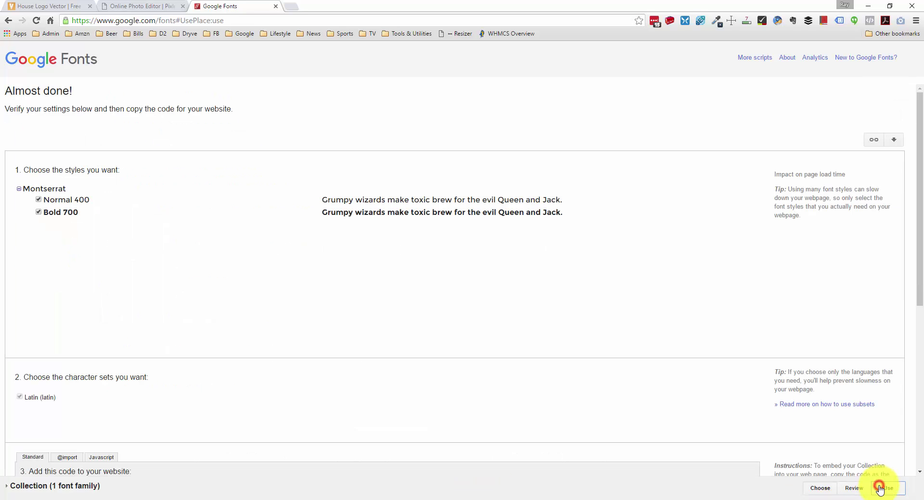
left_click(894, 139)
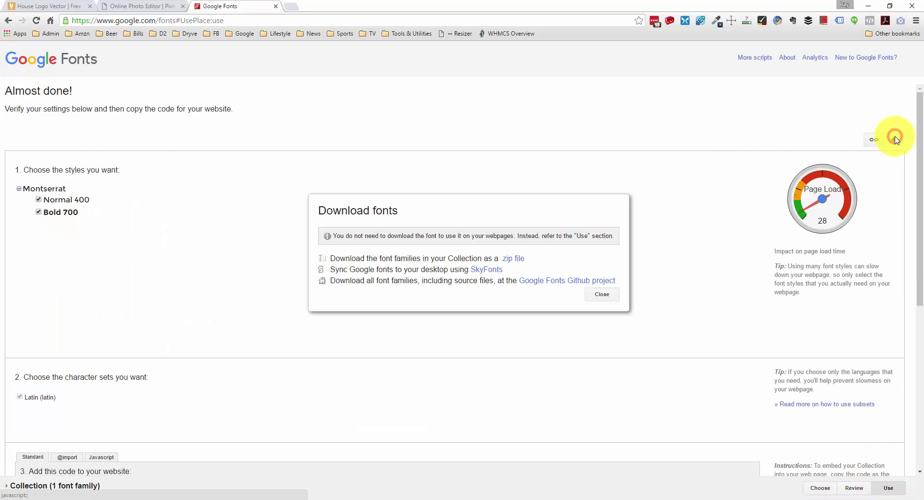
left_click(509, 260)
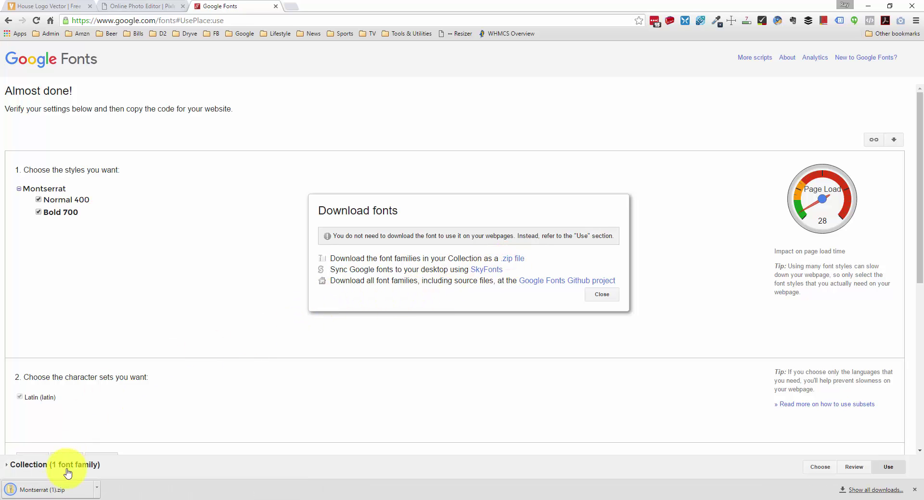
Open the downloaded Montserrat (1).zip, preview the Montserrat-Bold.ttf font and close the preview.
left_click(74, 488)
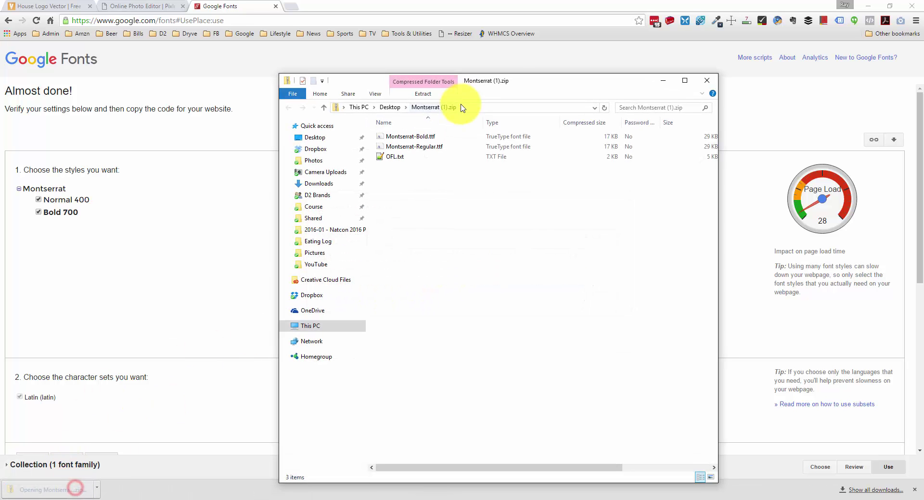
left_click(433, 137)
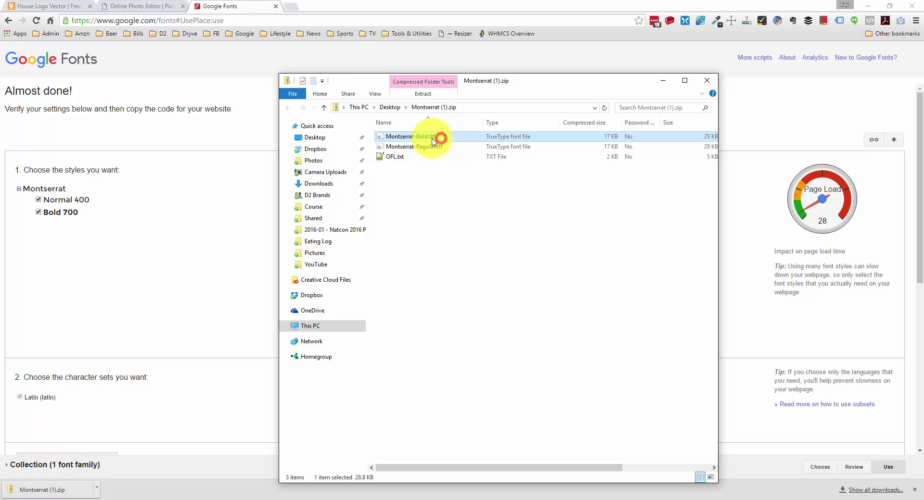
double_click(412, 137)
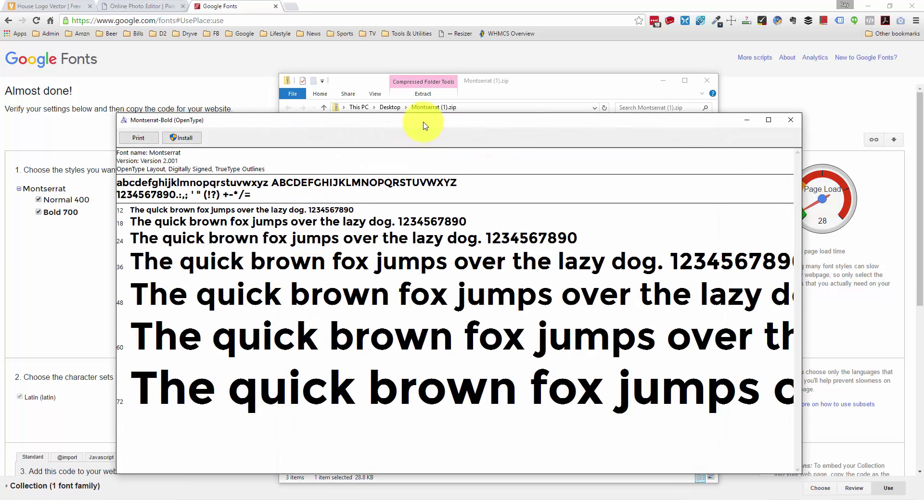
left_click_drag(423, 124, 495, 123)
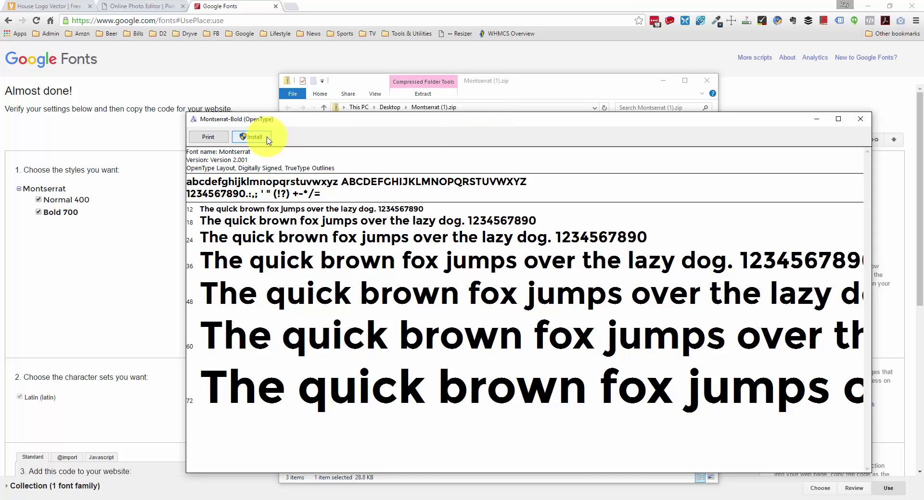
left_click(855, 119)
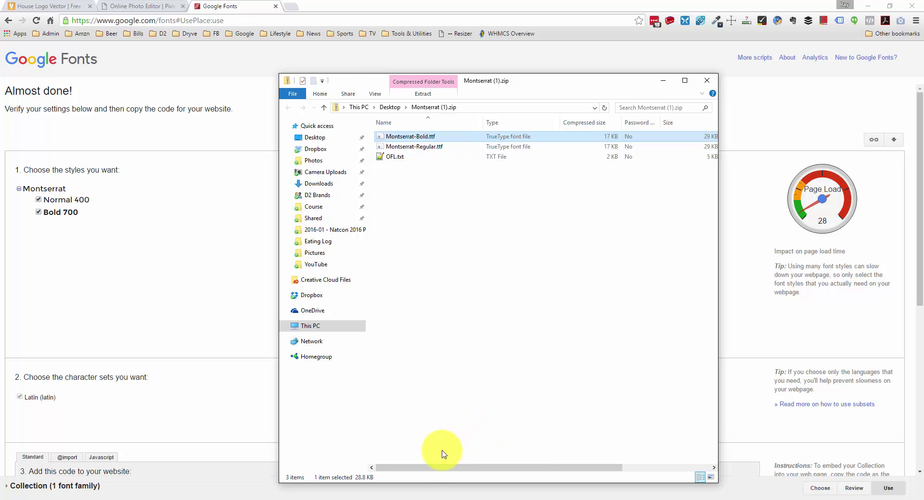
Switch to Photoshop and add the text "SMITH & SONS" in Montserrat Bold below the house graphic.
mouse_move(412, 495)
left_click(413, 478)
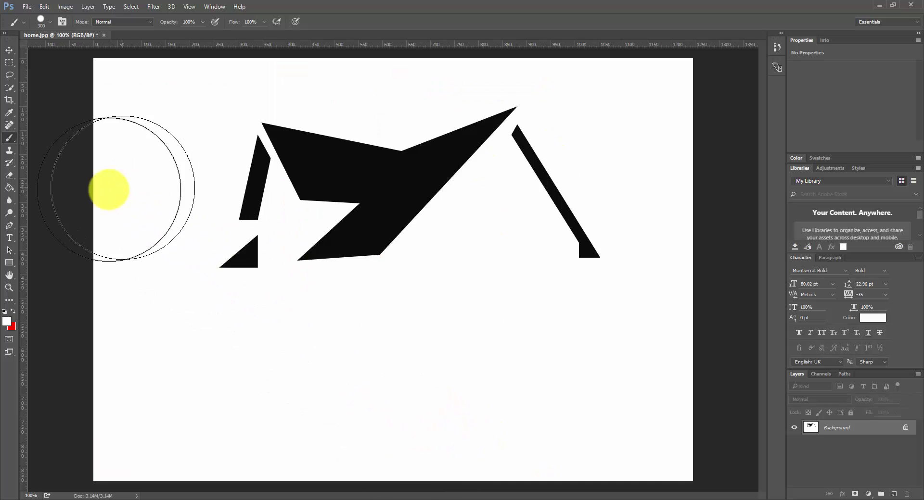
left_click(13, 238)
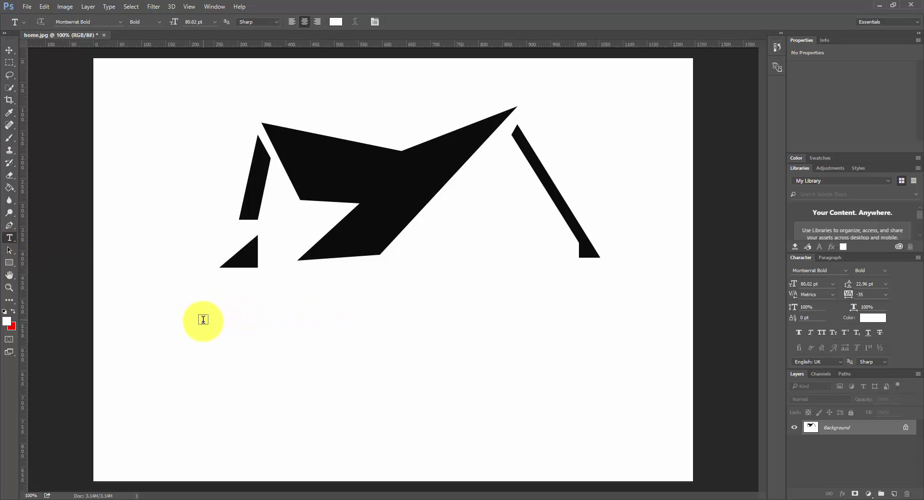
left_click(234, 343)
type("H")
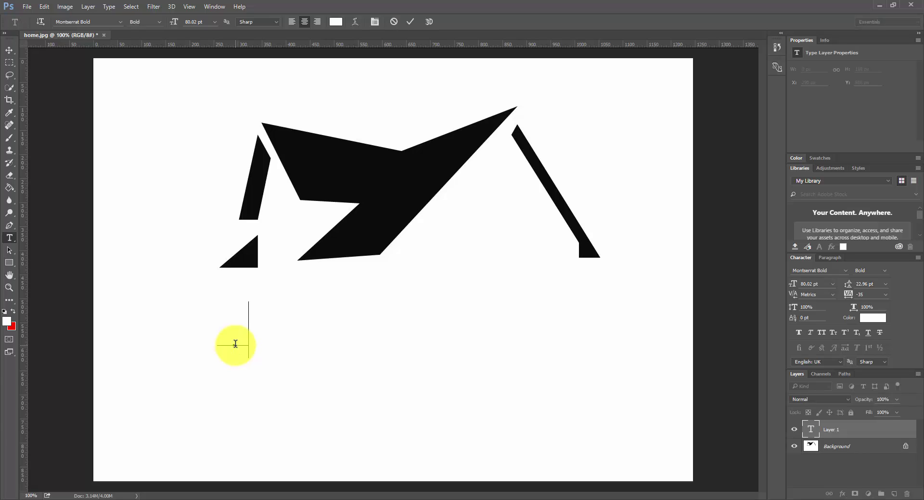
type("OMES")
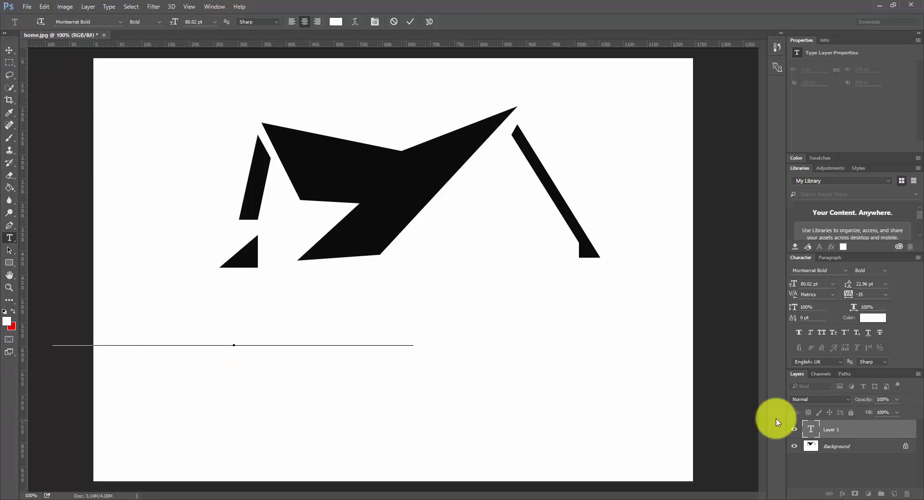
Commit the SMITH & SONS text layer and set its text colour to black.
left_click(837, 432)
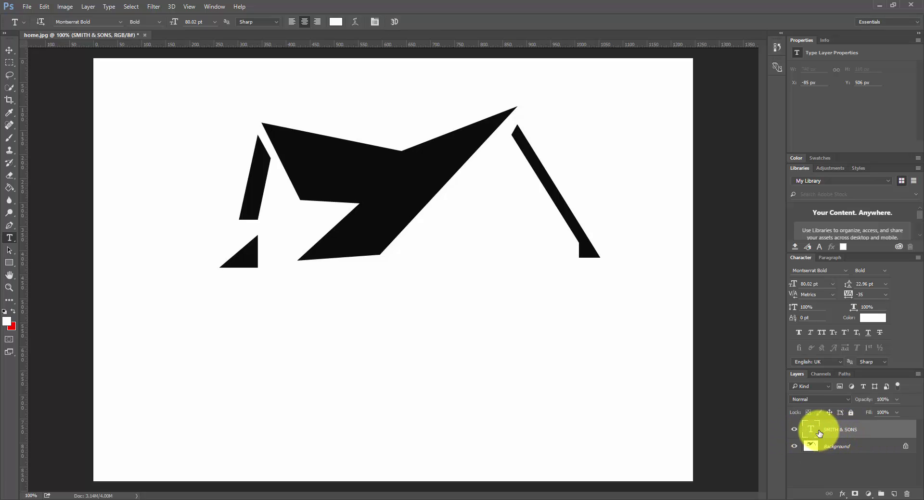
left_click(872, 318)
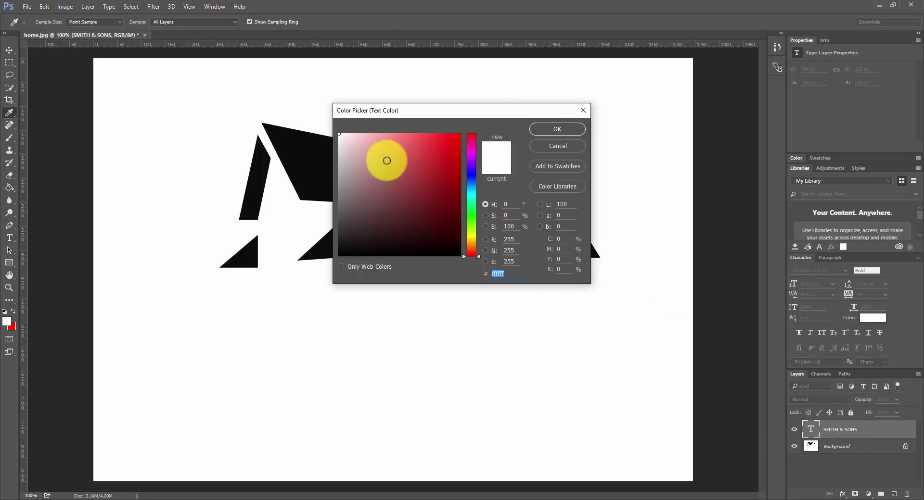
left_click_drag(386, 160, 310, 296)
left_click(558, 128)
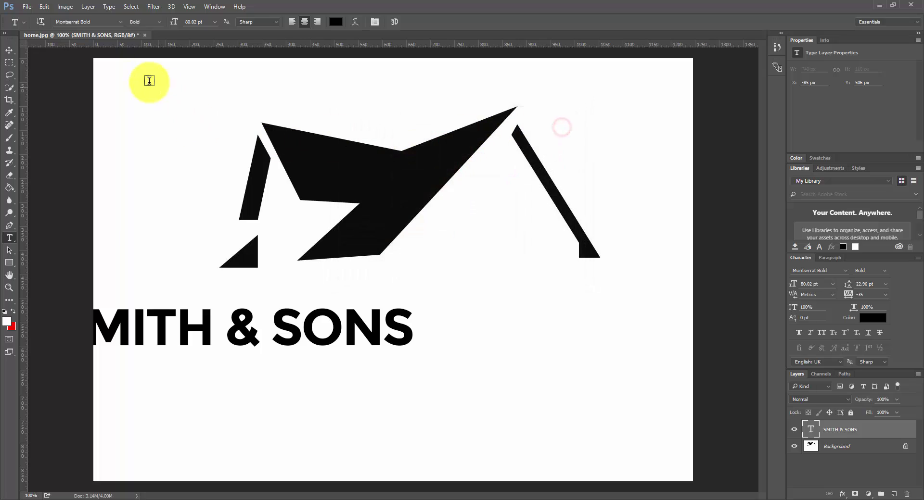
Move the SMITH & SONS text so it sits directly beneath the house graphic, at about X 276 px, Y 476 px.
left_click(11, 50)
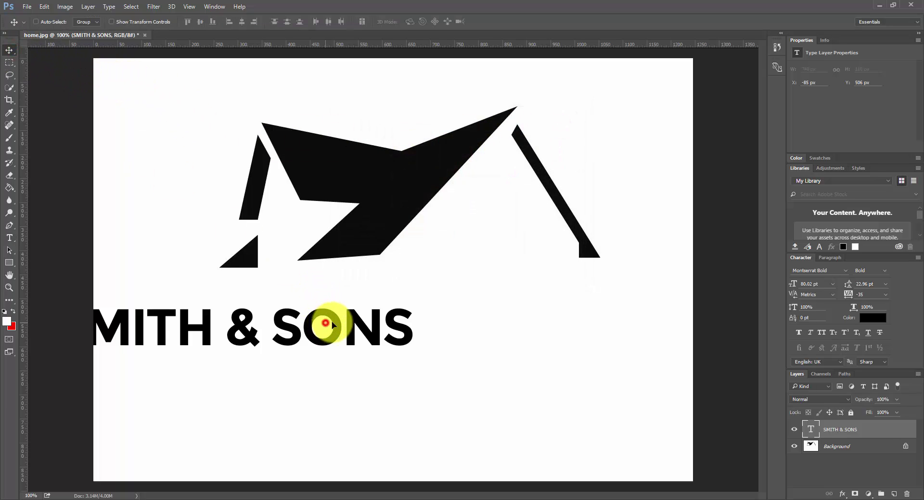
left_click_drag(332, 325, 506, 311)
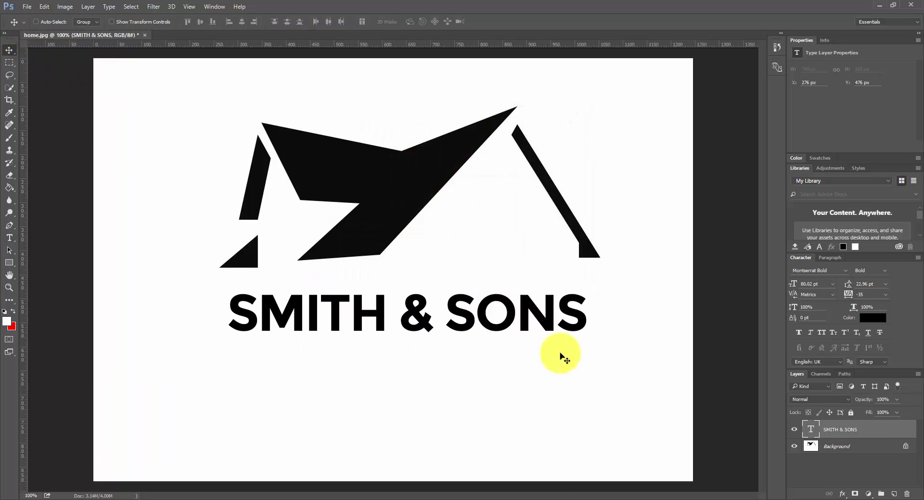
Try to centre the SMITH & SONS text horizontally on the background layer.
left_click(891, 450)
left_click(875, 433, "shift")
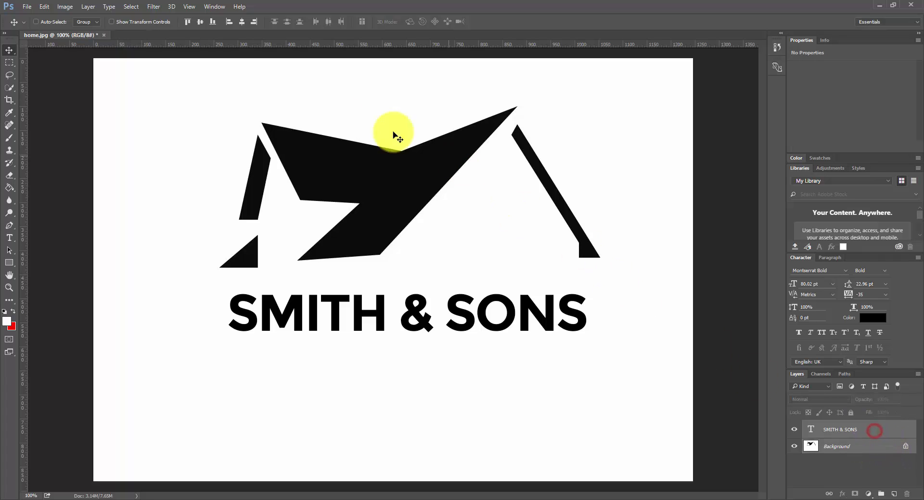
left_click(244, 25)
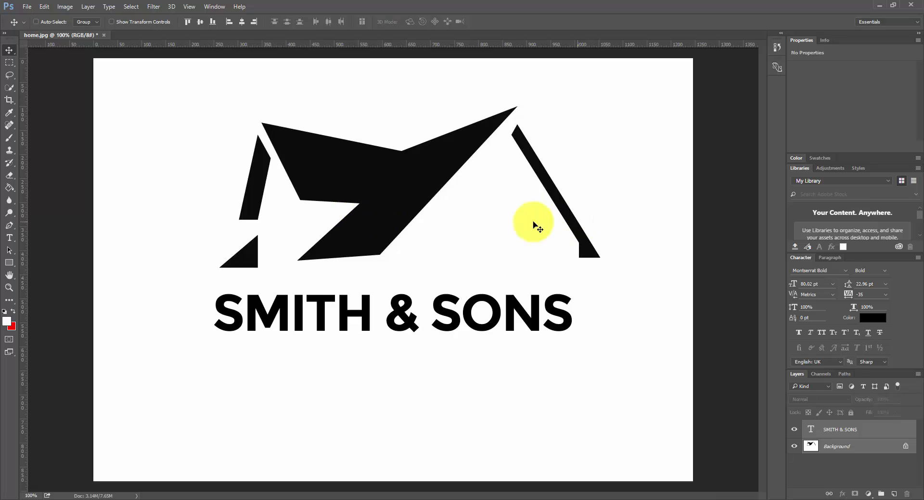
left_click(417, 320)
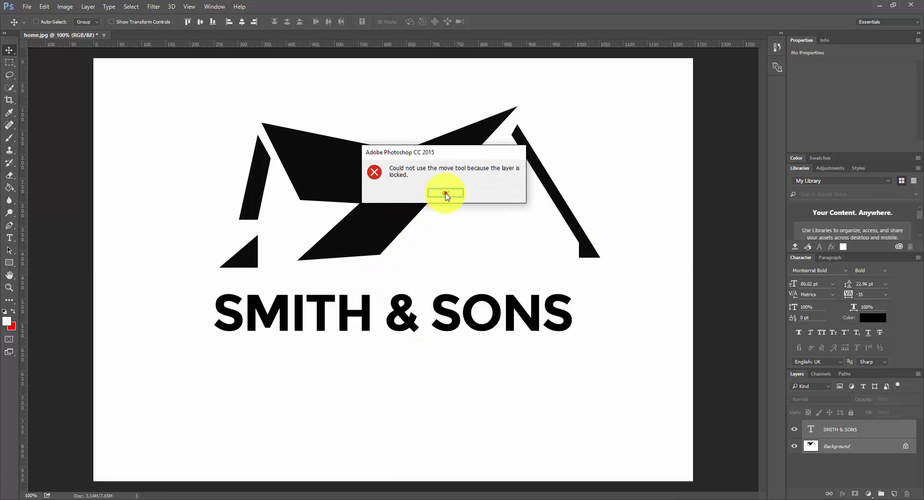
left_click(445, 193)
Move the SMITH & SONS text back beneath the house graphic at about X 278 px and scale it proportionally from its centre to about 132%.
left_click(802, 430)
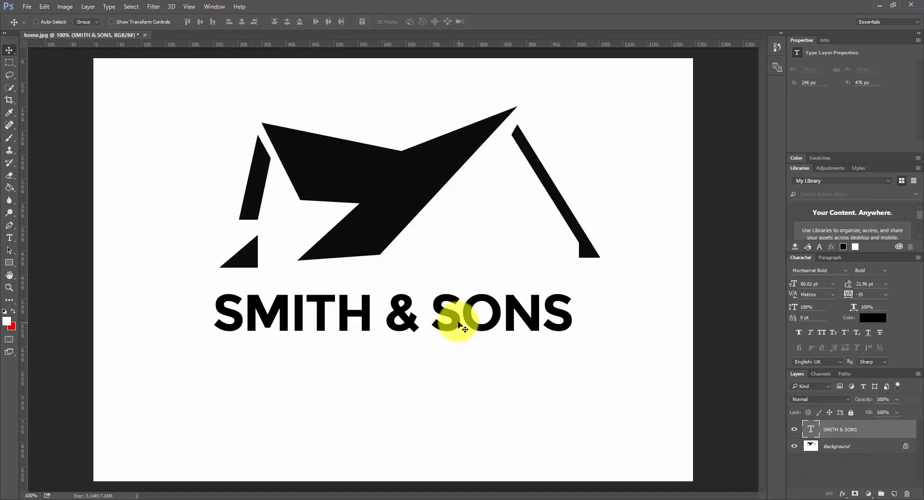
left_click_drag(459, 325, 475, 323)
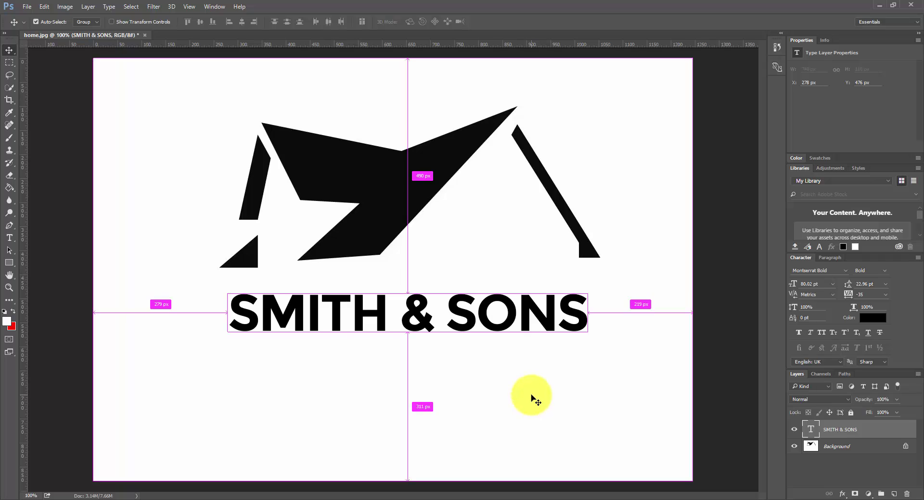
key("ctrl+t")
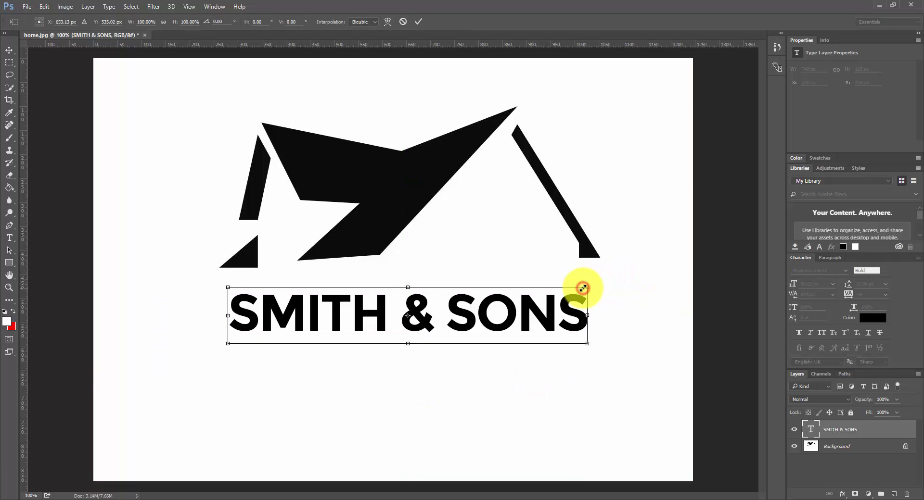
left_click_drag(586, 288, 641, 281)
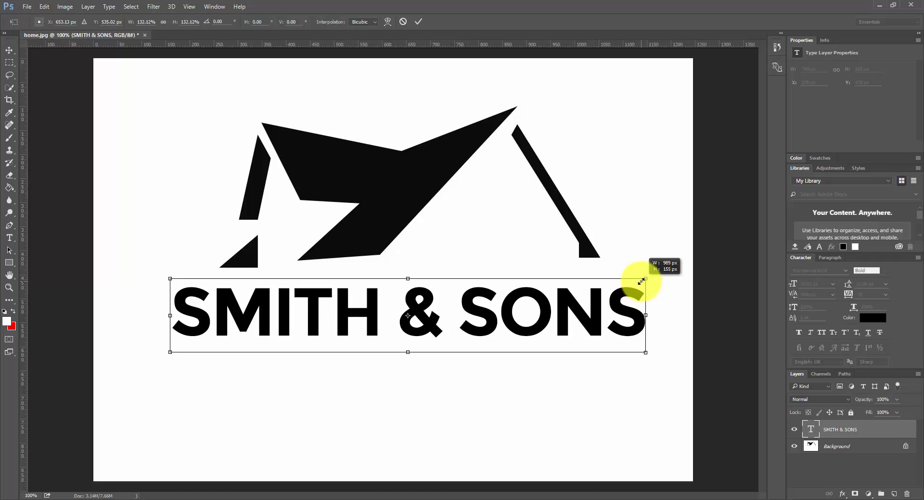
left_click(421, 23)
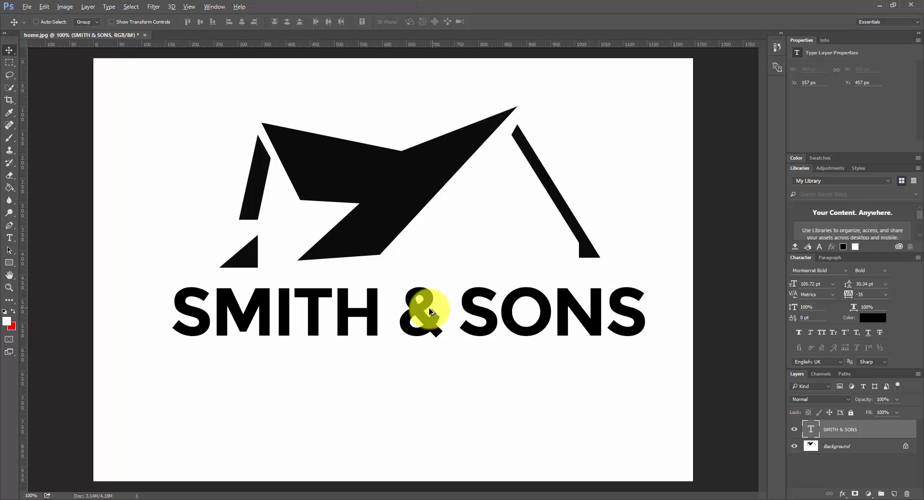
Duplicate the SMITH & SONS text directly below the original and change the copy's wording to REMODELING.
left_click_drag(428, 326, 430, 373)
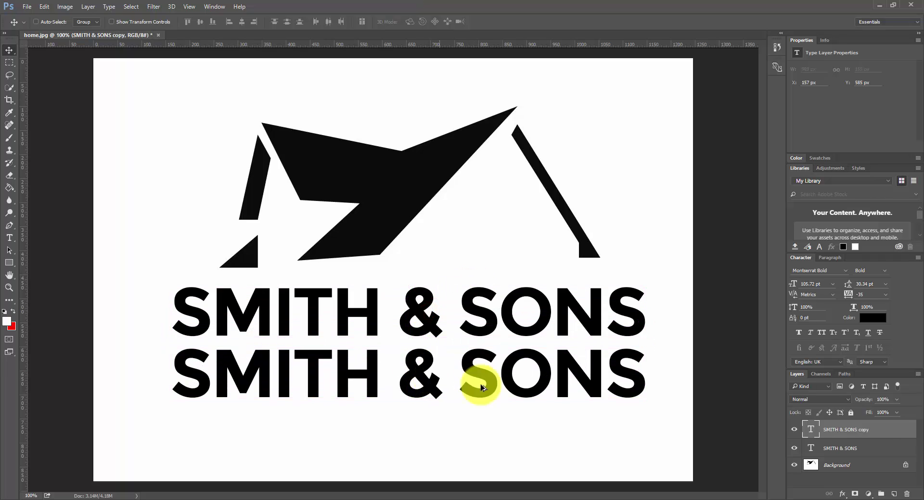
double_click(814, 429)
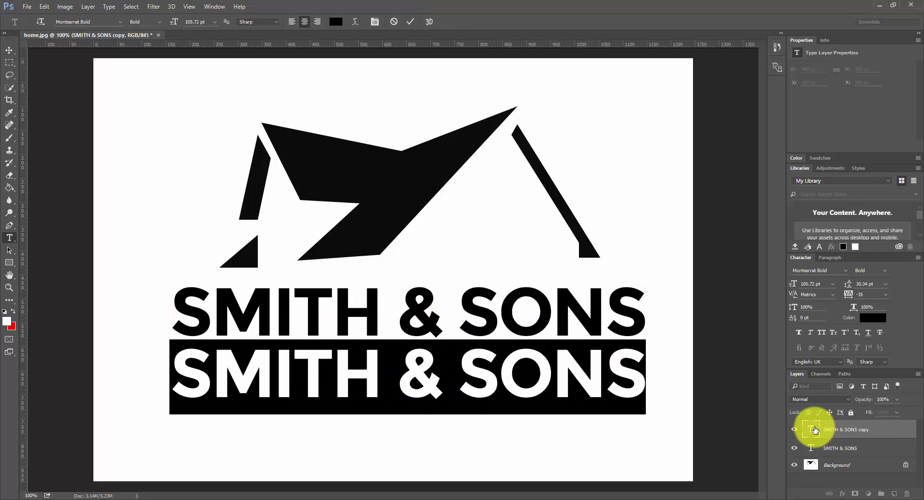
type("REMODELING")
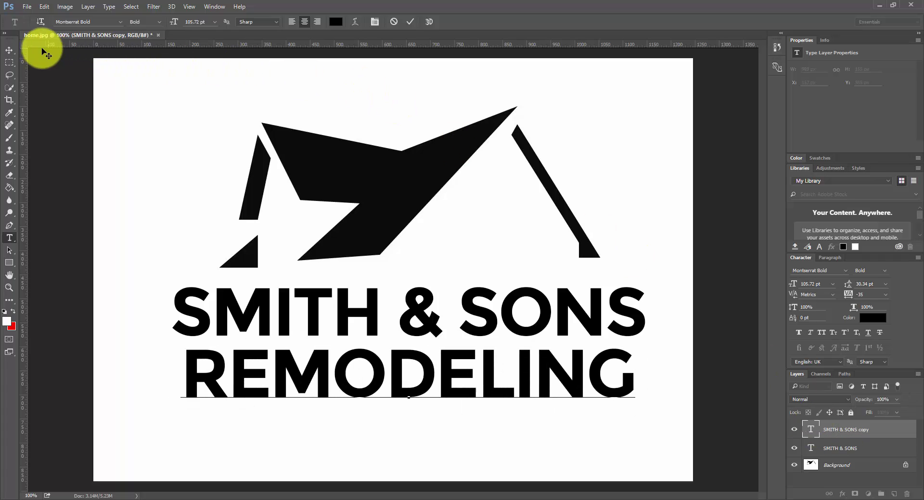
left_click(15, 52)
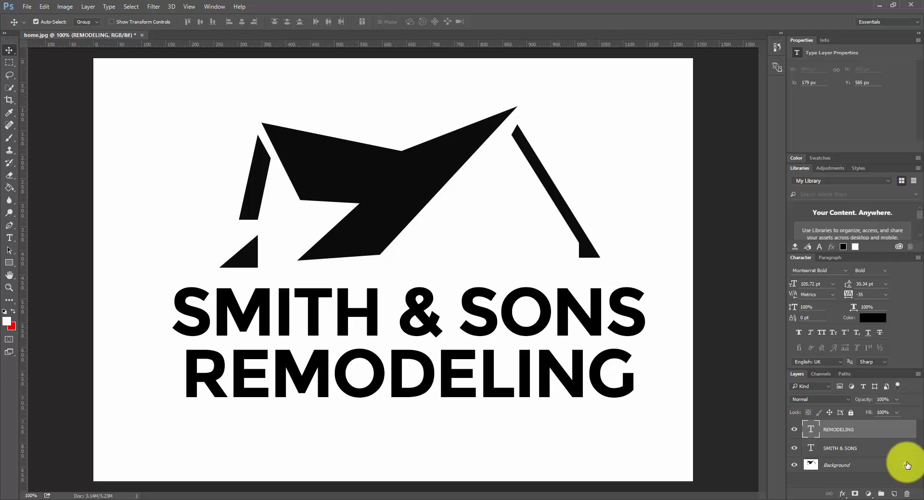
Scale the REMODELING text proportionally to about 82% and lower it slightly, to about X 262 px, Y 614 px.
key("ctrl+t")
left_click_drag(633, 339, 595, 347)
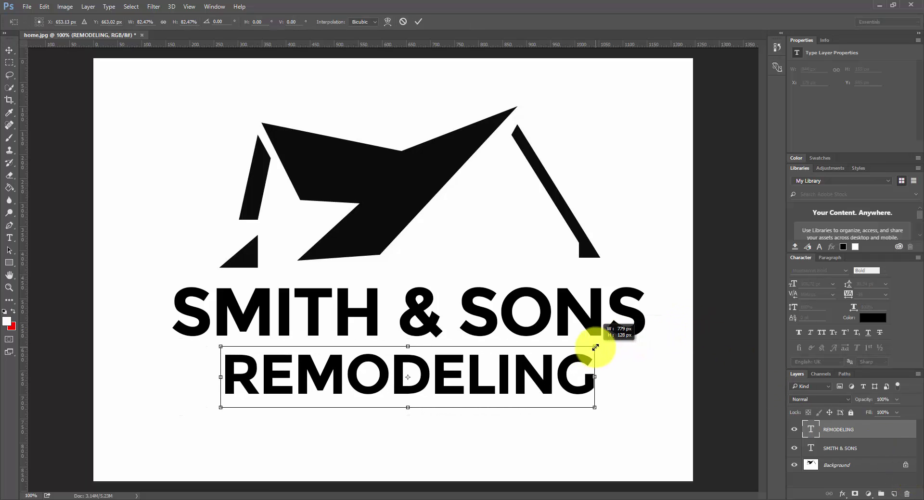
left_click_drag(595, 347, 595, 347)
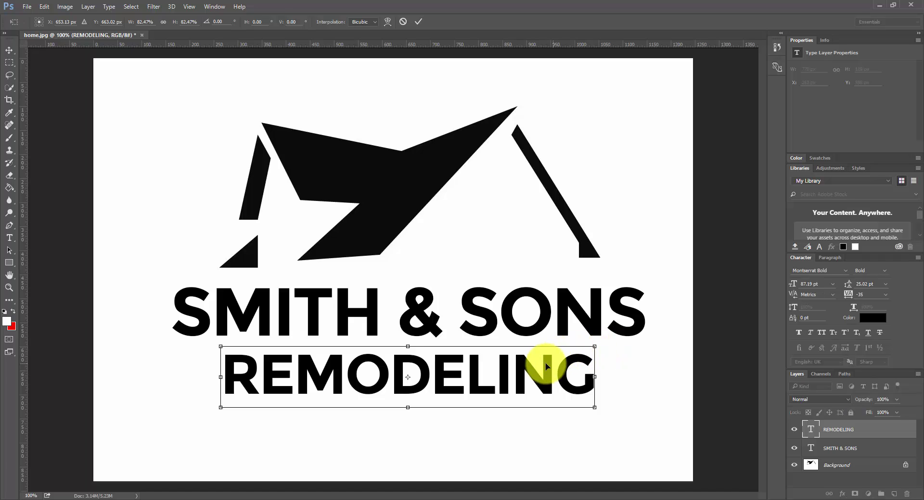
left_click_drag(537, 372, 539, 379)
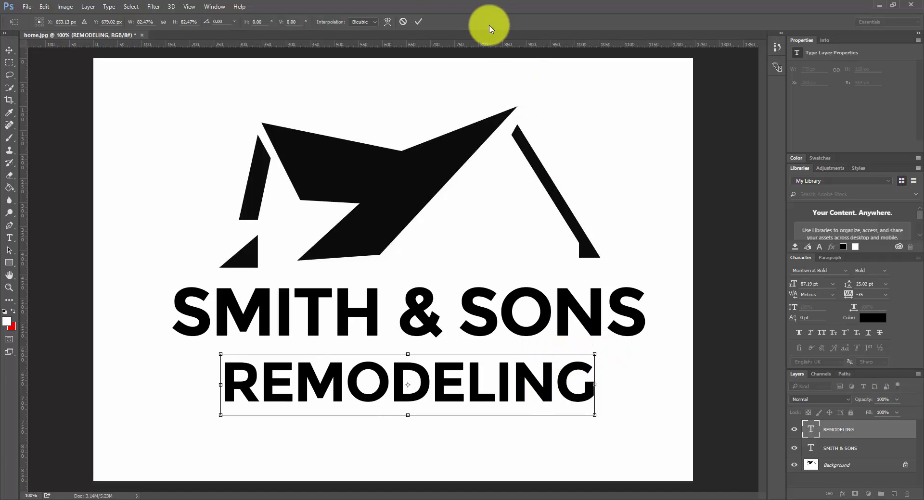
left_click(419, 22)
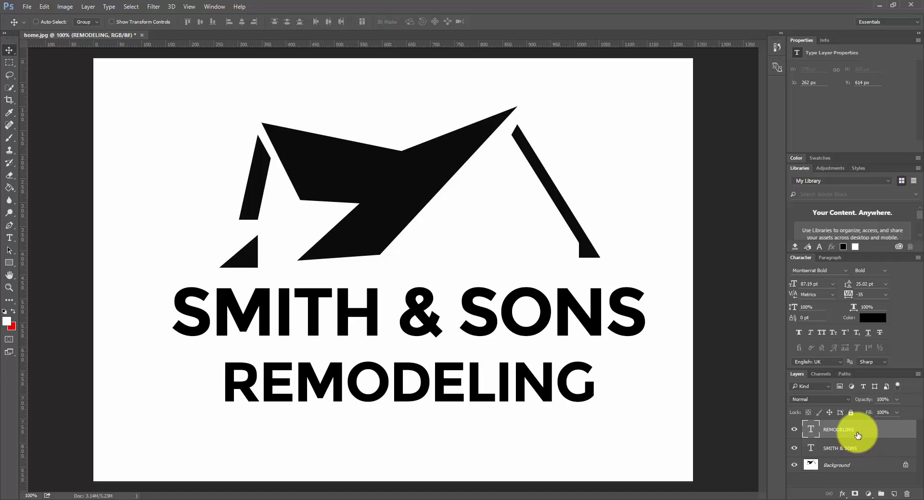
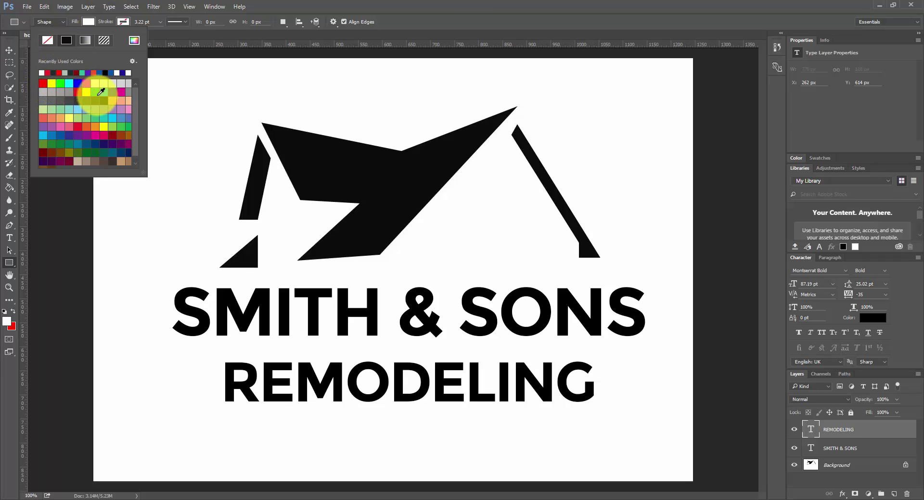
Draw a dark green rectangle of about 859 × 155 px over the REMODELING text.
left_click(52, 73)
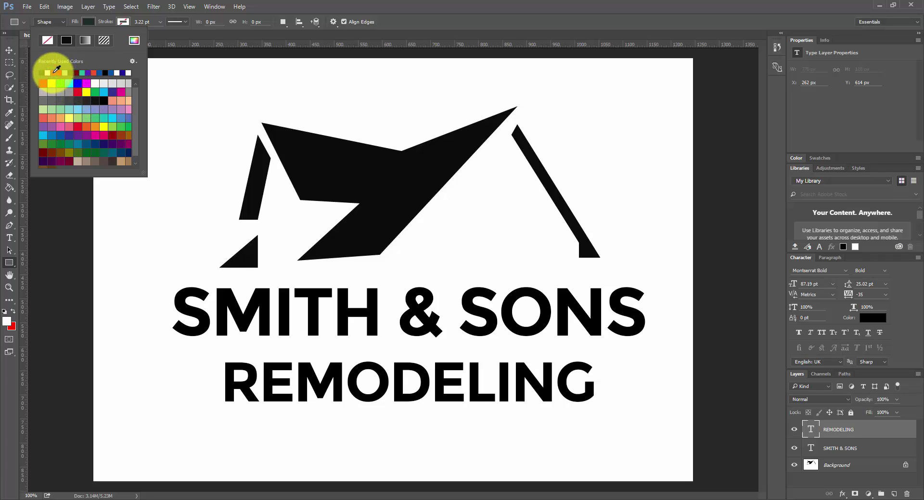
left_click(88, 22)
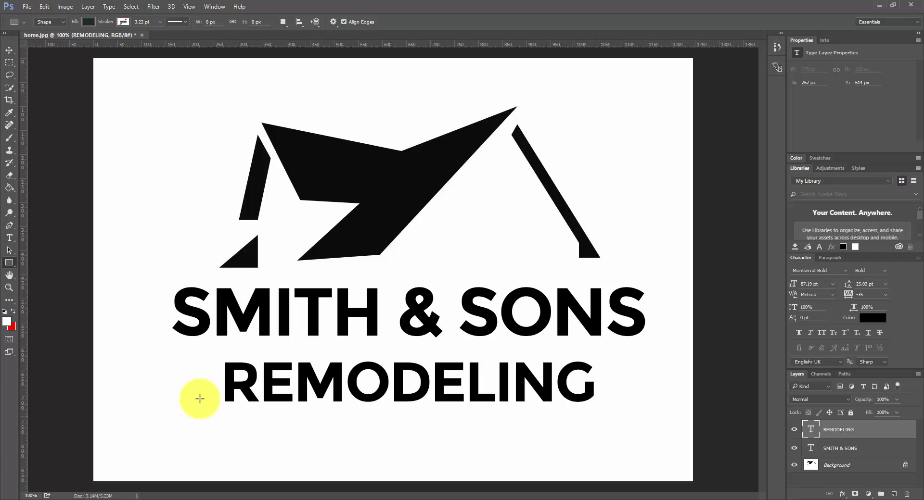
left_click_drag(199, 357, 612, 431)
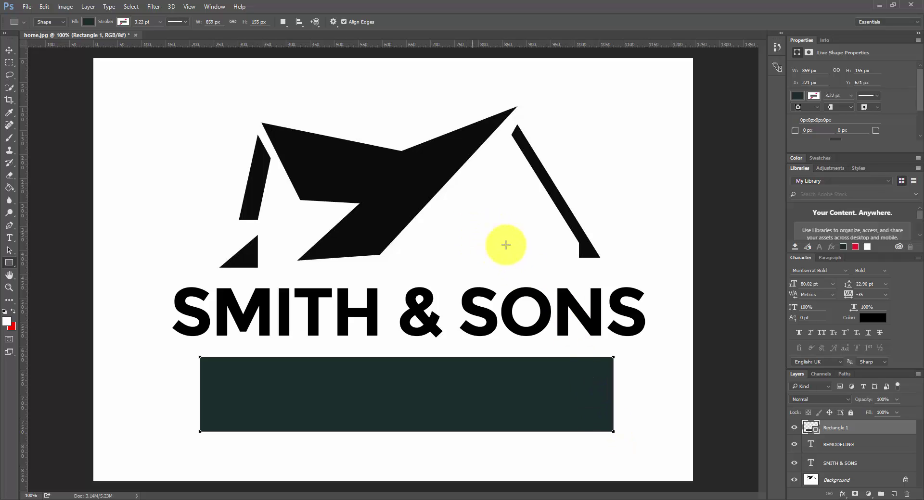
Add a black (#000000) Color Overlay layer style to the rectangle.
left_click(866, 431)
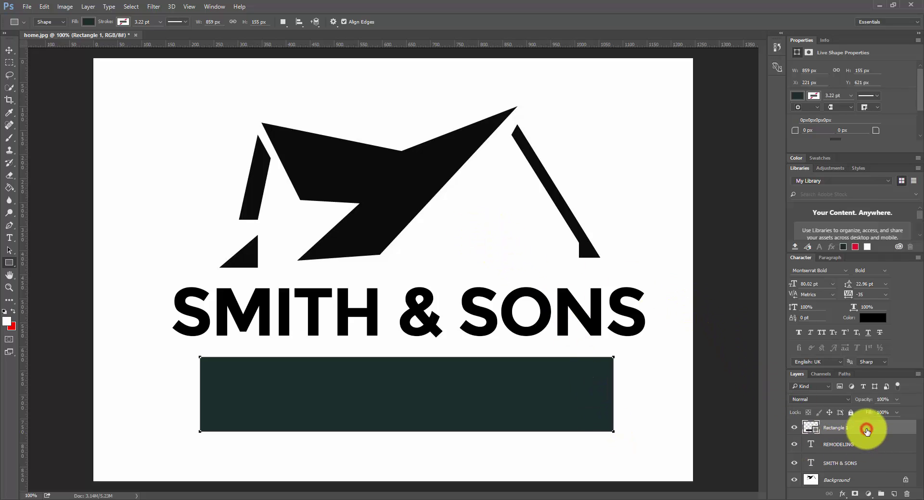
right_click(866, 430)
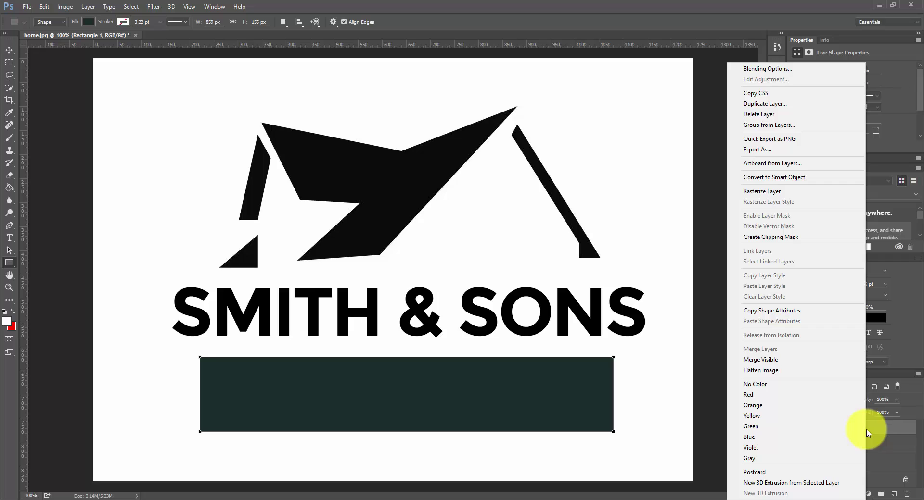
left_click(887, 430)
key("h")
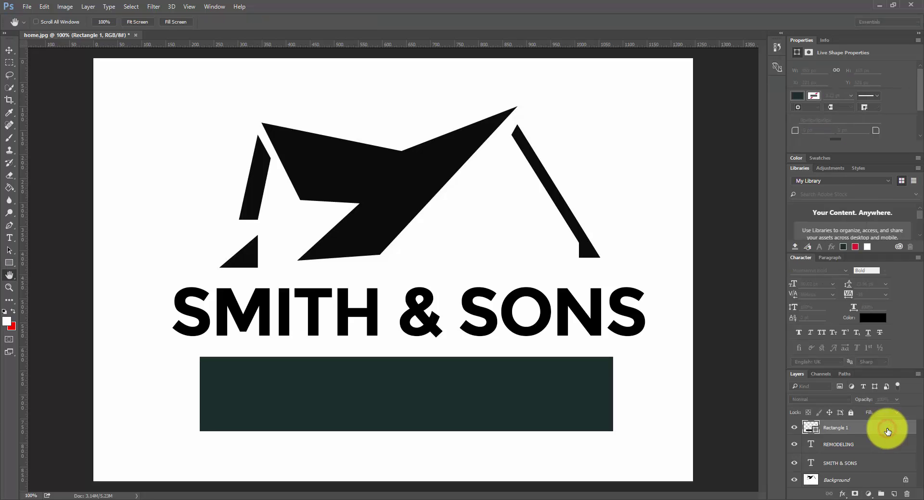
double_click(887, 428)
left_click_drag(496, 135, 544, 136)
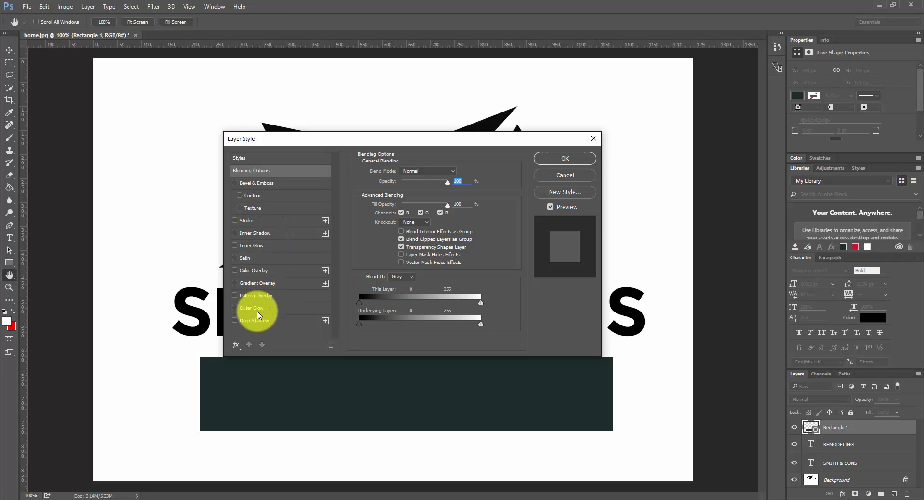
left_click(254, 271)
left_click(466, 177)
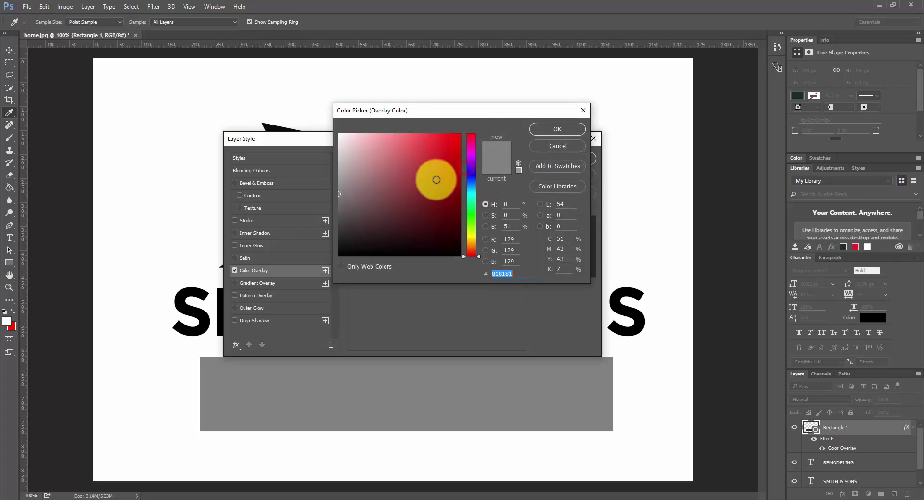
left_click_drag(433, 175, 326, 266)
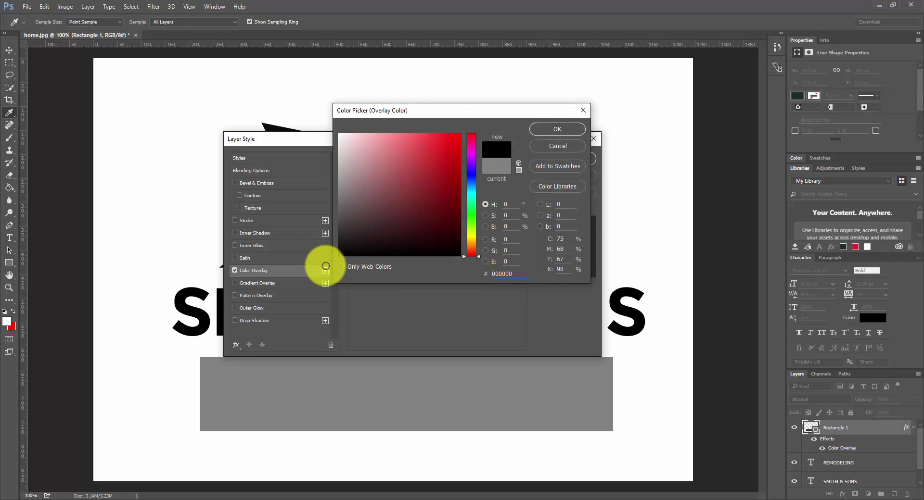
left_click(556, 128)
left_click(568, 159)
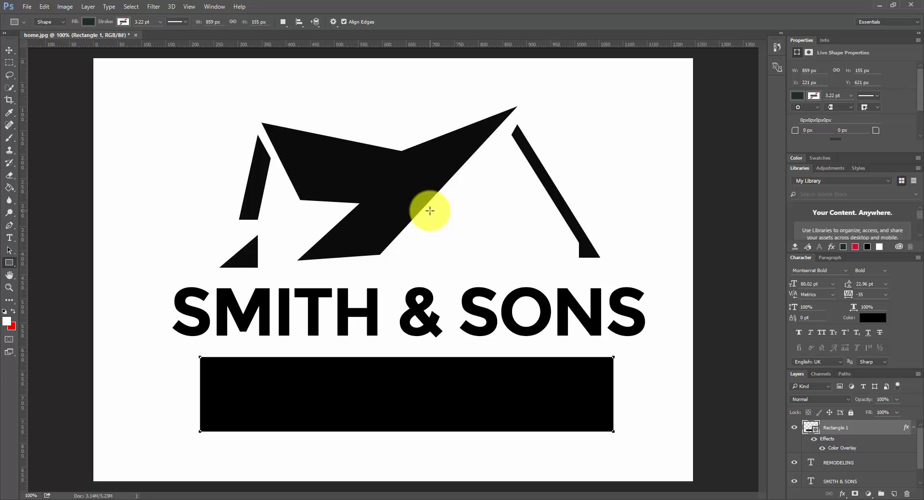
Collapse the rectangle's effects list and place the rectangle layer beneath the REMODELING text layer.
left_click(9, 50)
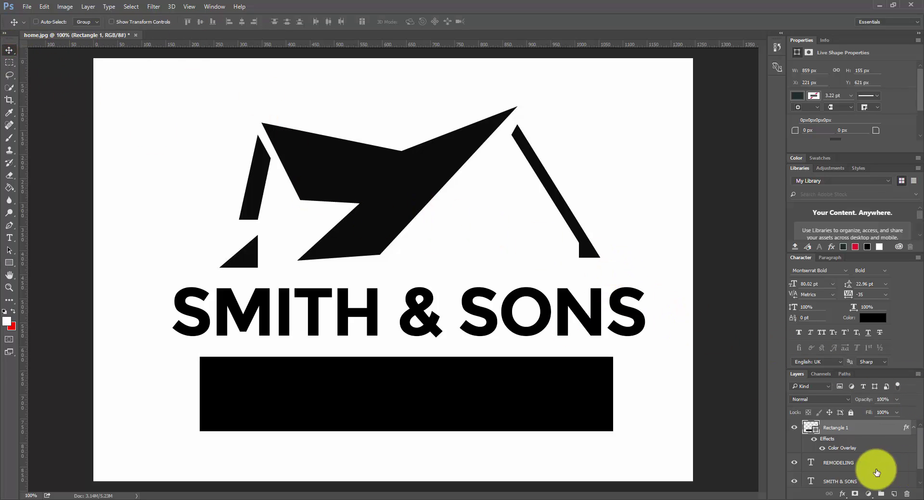
left_click(913, 428)
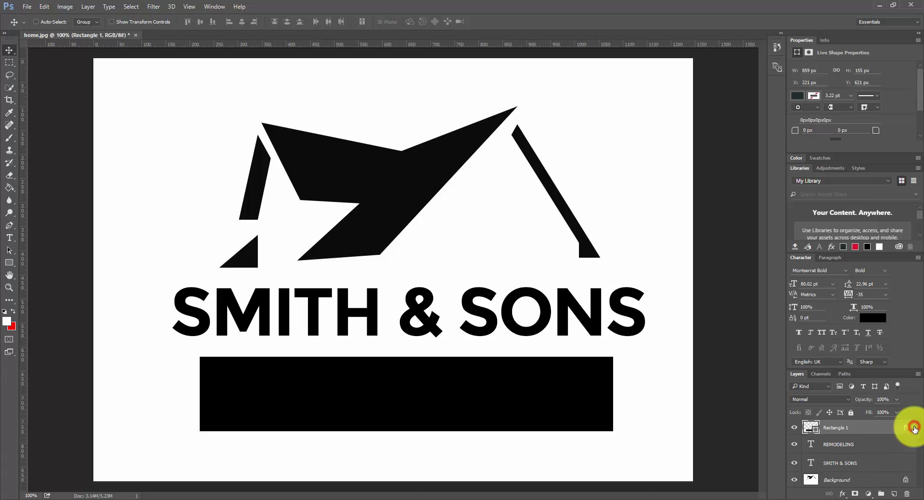
left_click(869, 431)
left_click_drag(869, 431, 871, 450)
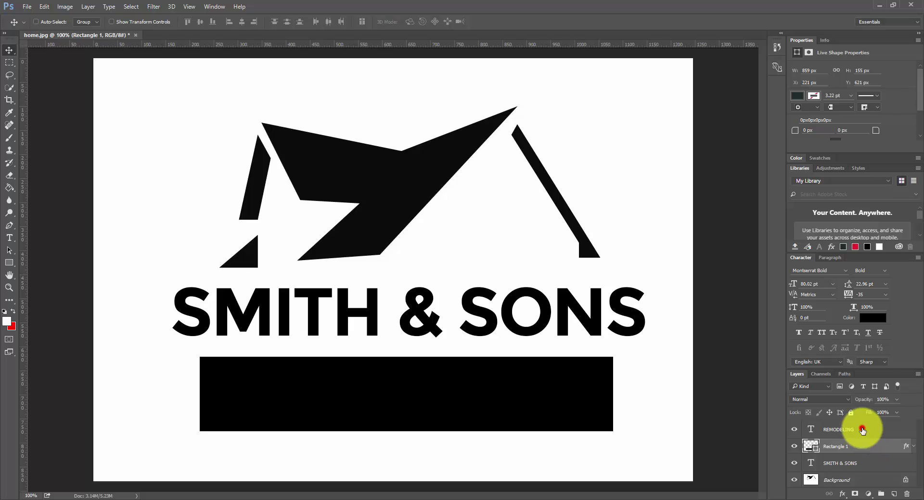
Set the REMODELING text colour to white.
left_click(861, 428)
left_click(872, 318)
left_click_drag(336, 190, 338, 131)
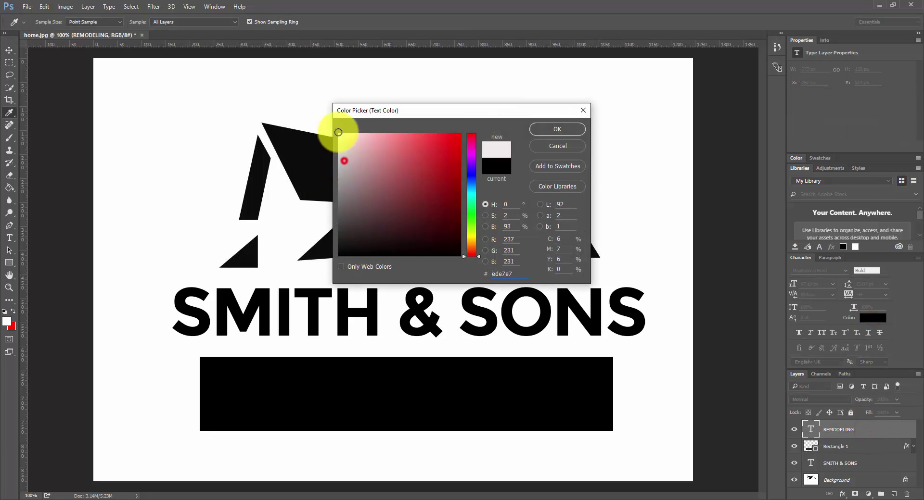
left_click(557, 129)
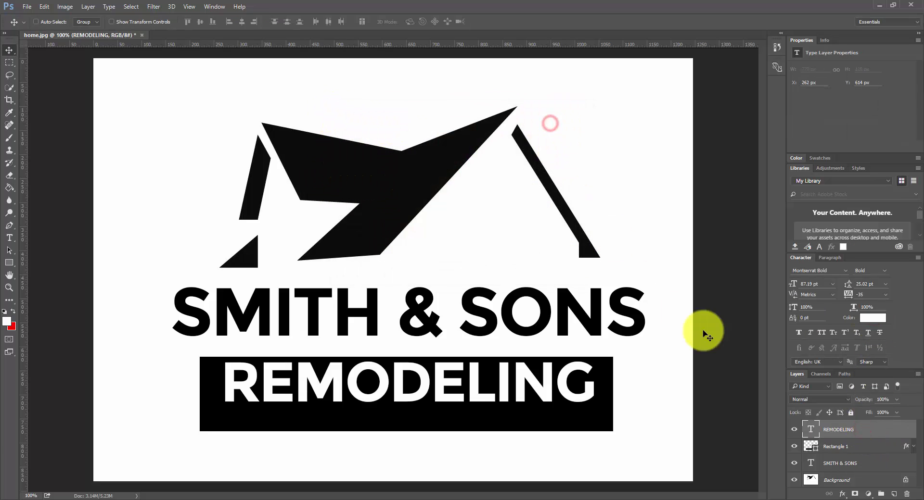
Centre the REMODELING text horizontally and vertically on the black rectangle.
left_click(885, 447, "shift")
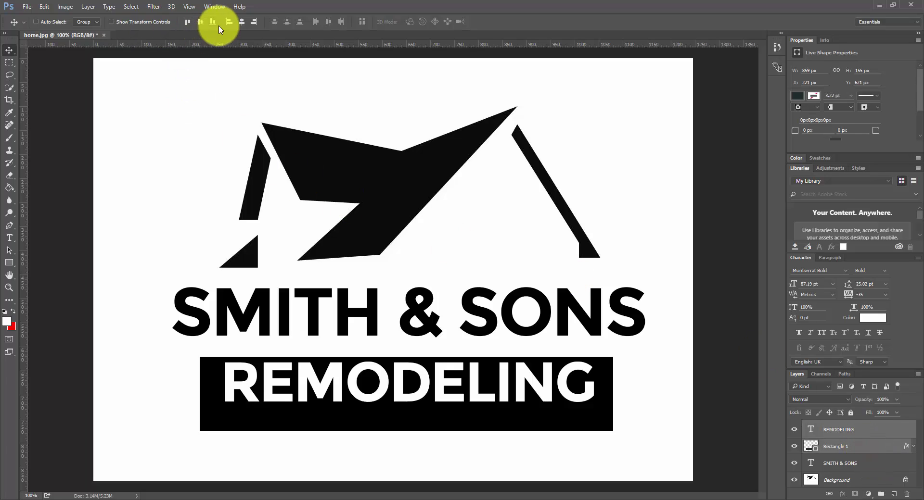
left_click(241, 25)
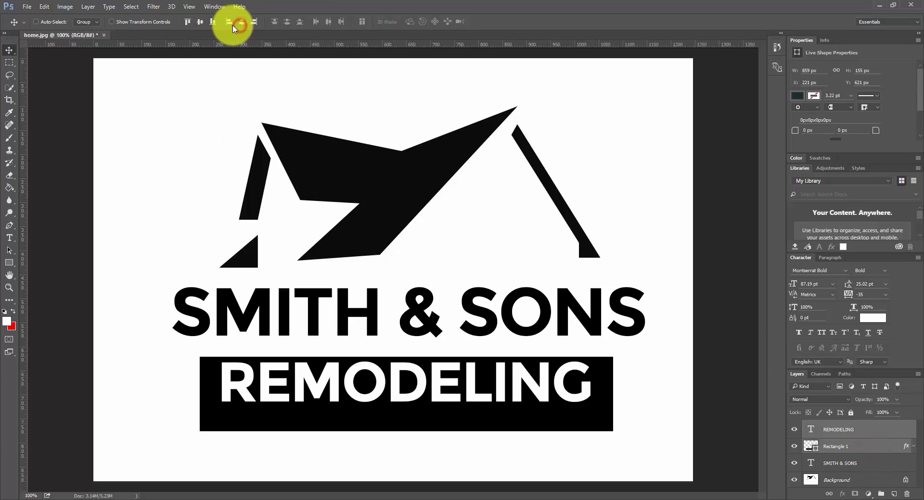
left_click(199, 23)
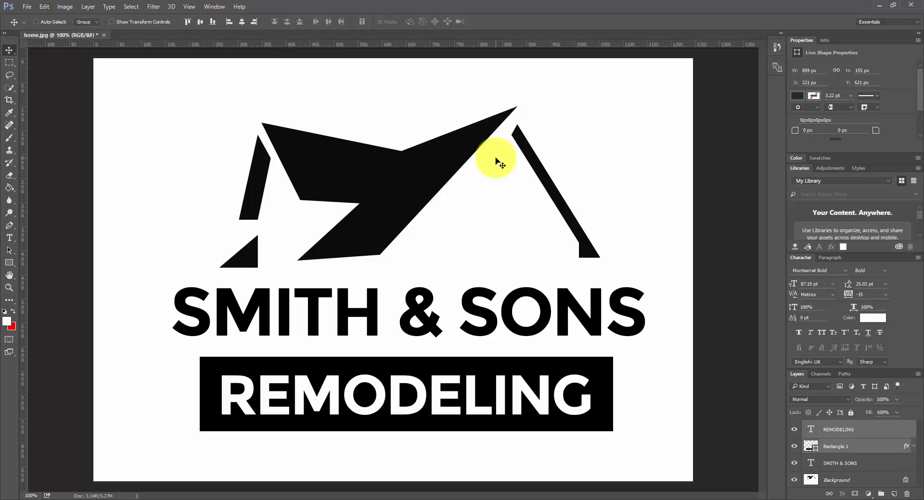
Check the whole logo at 25% zoom and return to a view that fits the canvas on screen.
left_click(36, 21)
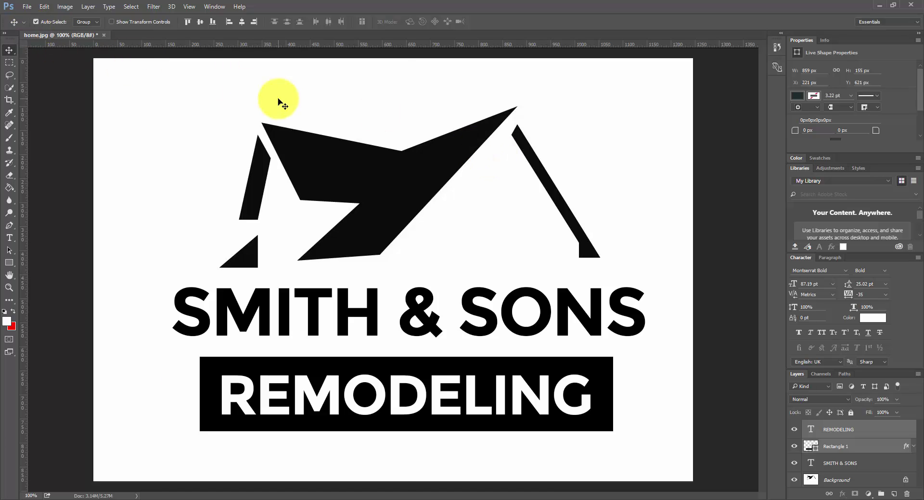
key("ctrl")
key("ctrl+minus")
key("ctrl+minus")
key("ctrl+minus")
key("ctrl+minus")
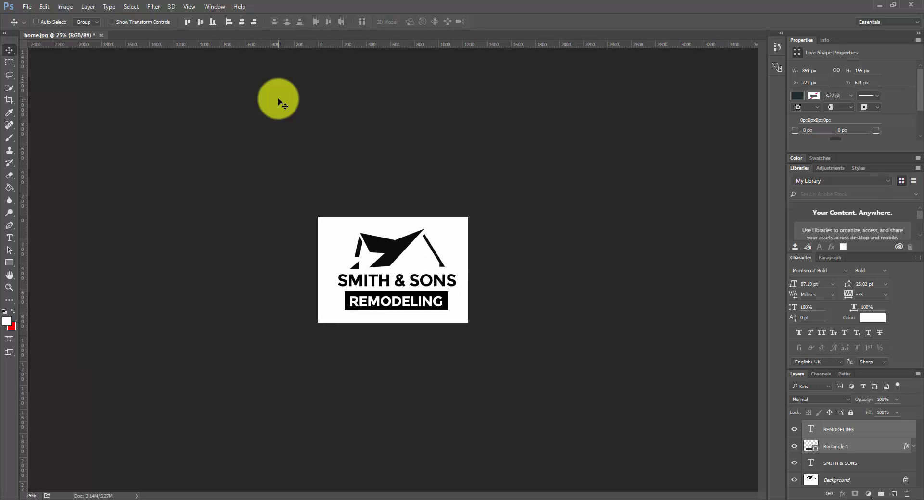
key("ctrl+0")
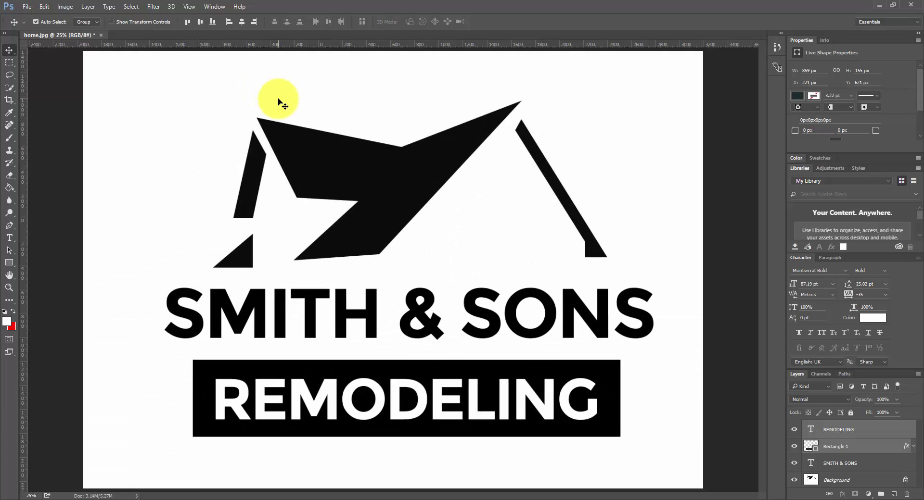